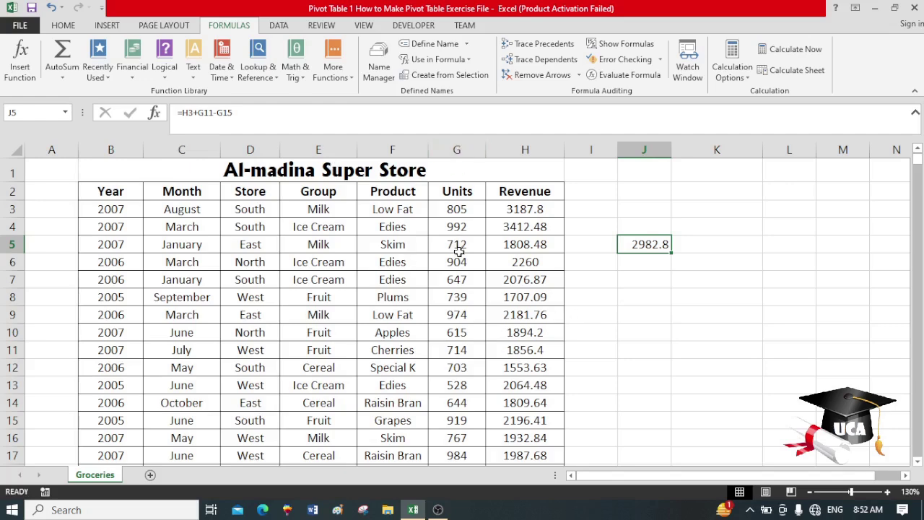
- Trace the precedents of the formula in cell J5 and remove the tracer arrows
left_click(459, 228)
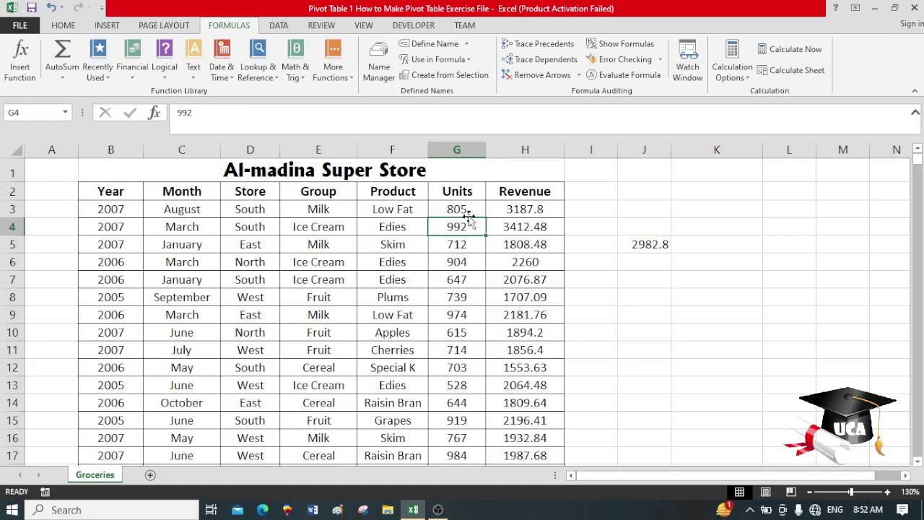
left_click(469, 209)
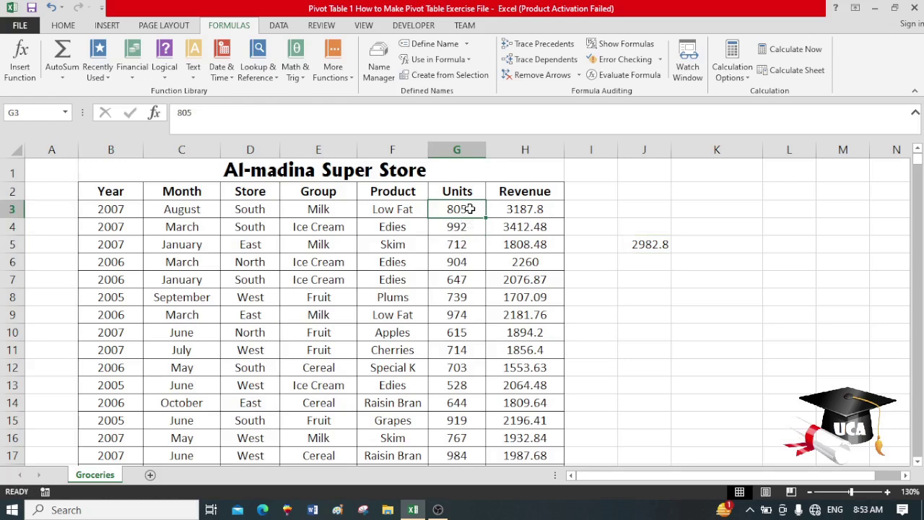
left_click(641, 246)
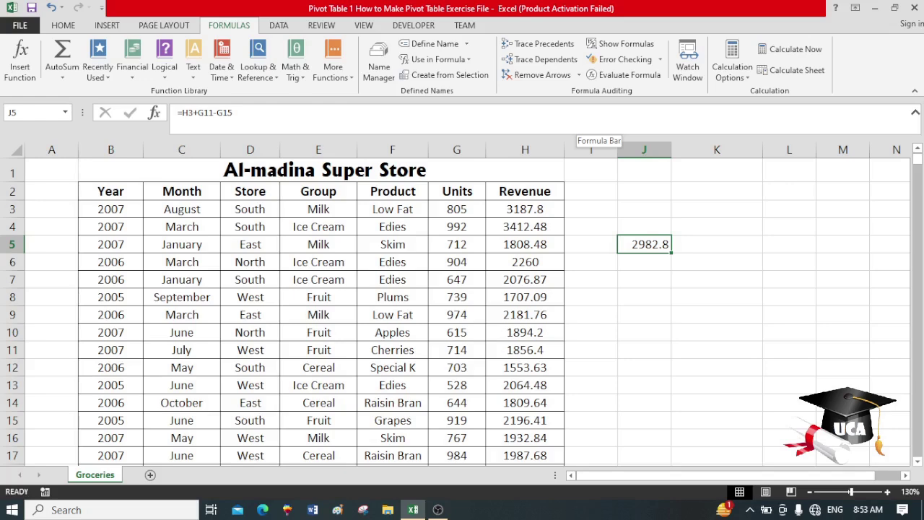
left_click(548, 48)
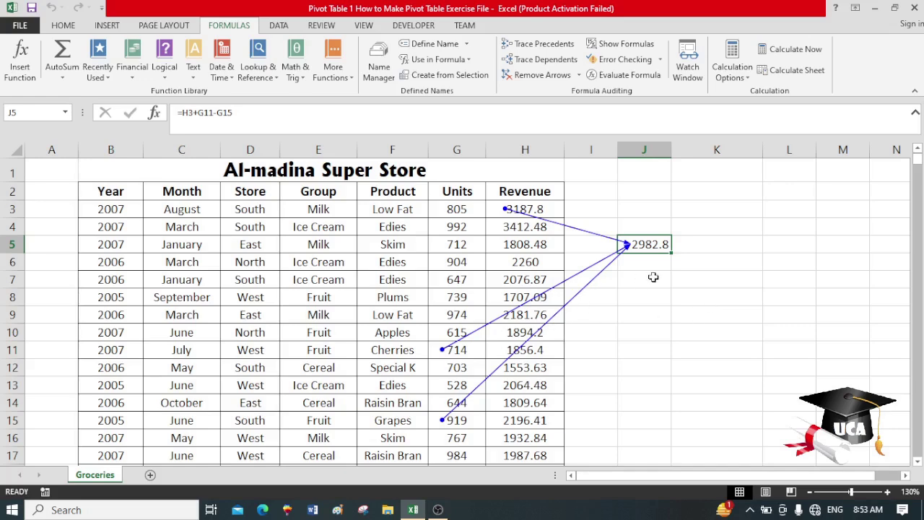
left_click(543, 75)
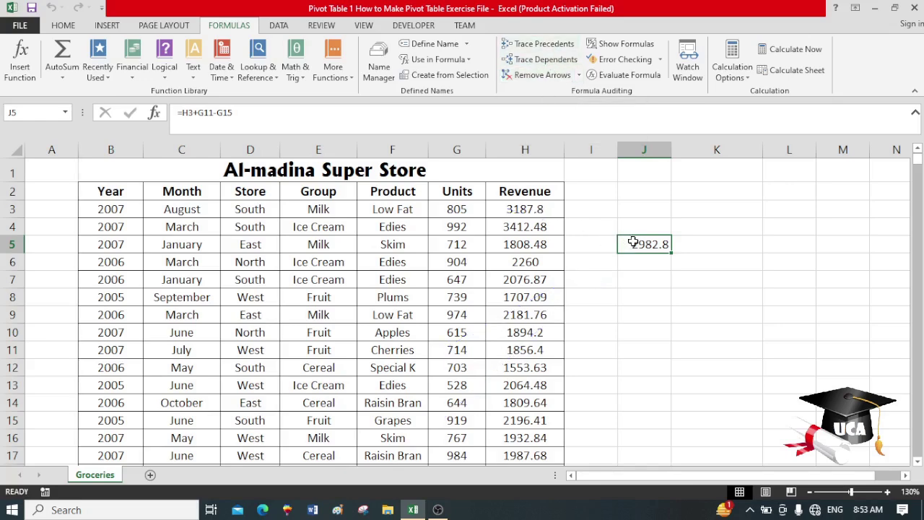
left_click(566, 46)
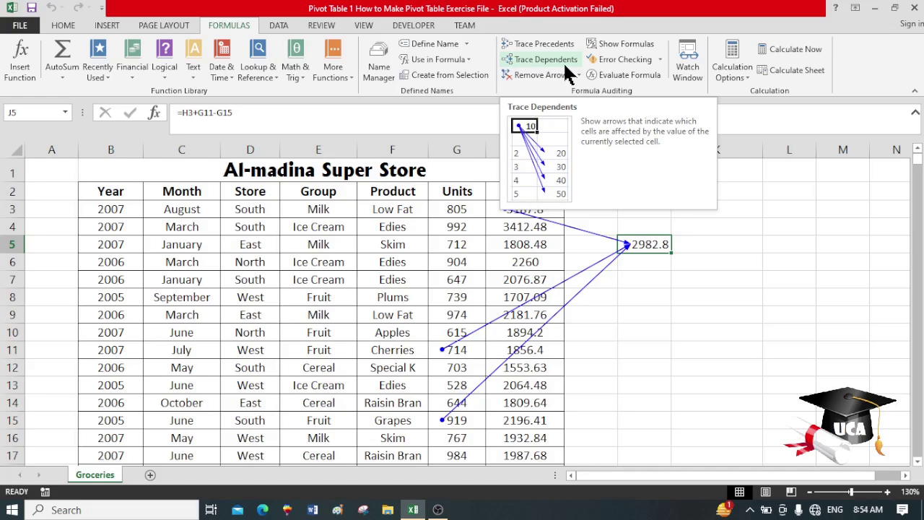
left_click(549, 77)
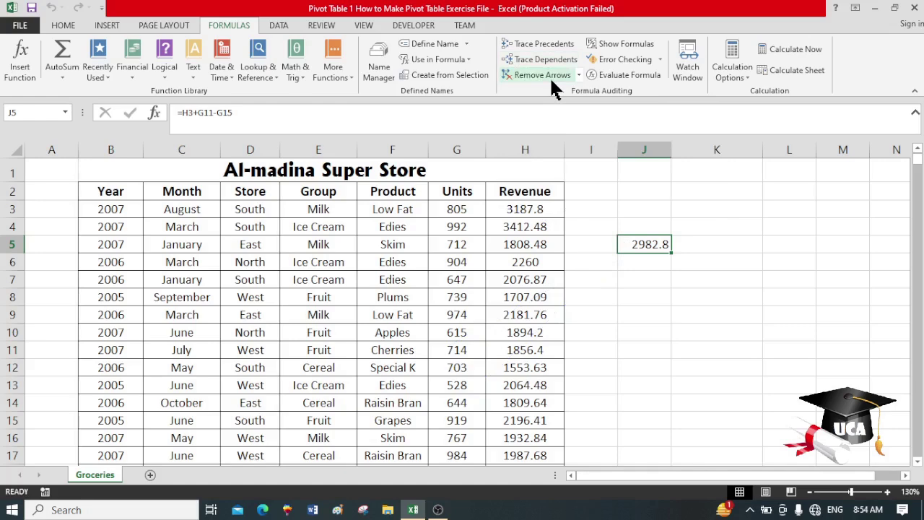
- Trace the dependents of the Revenue cells H4 and H3
left_click(494, 229)
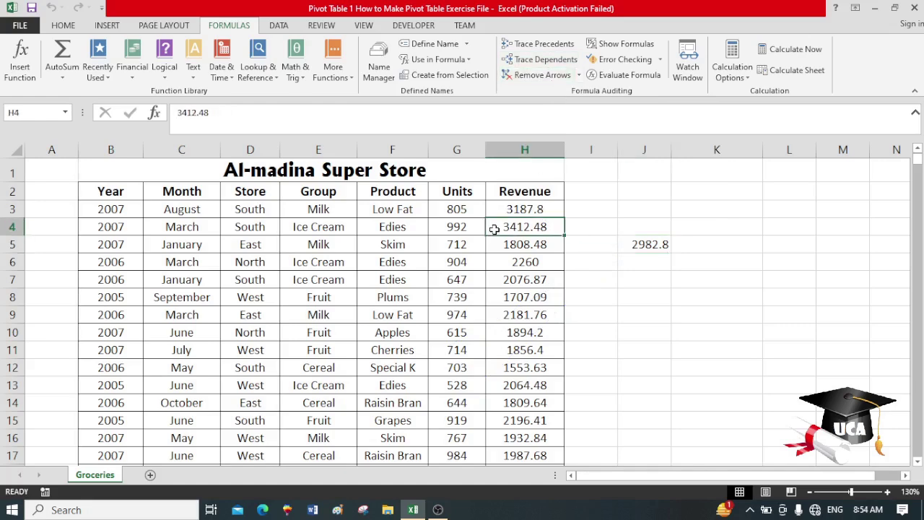
left_click(539, 60)
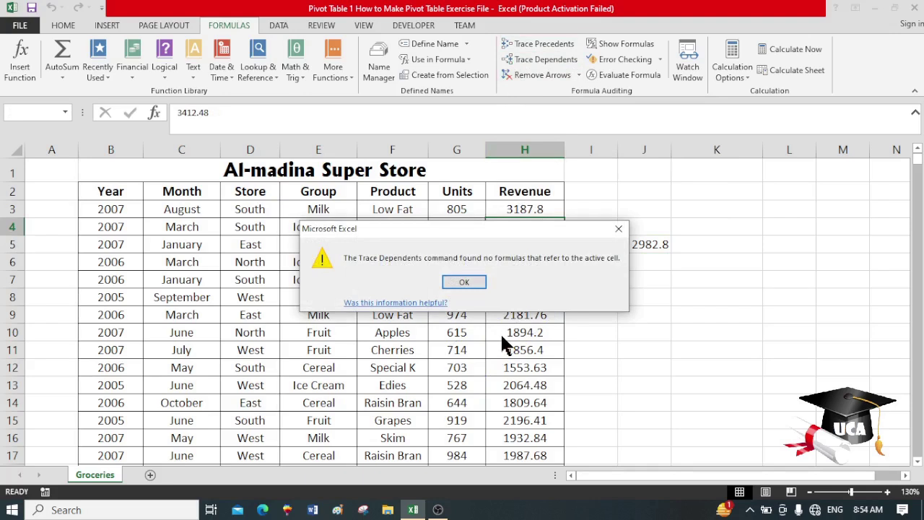
left_click(462, 283)
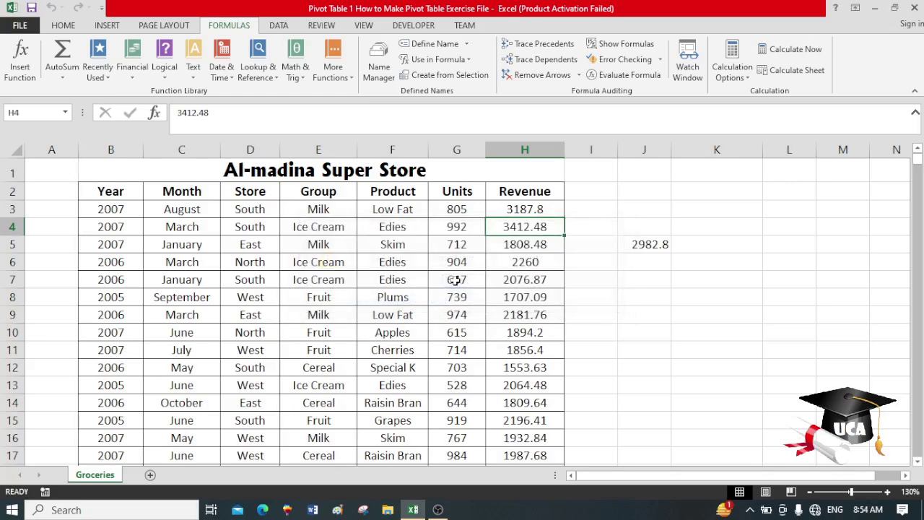
left_click(517, 208)
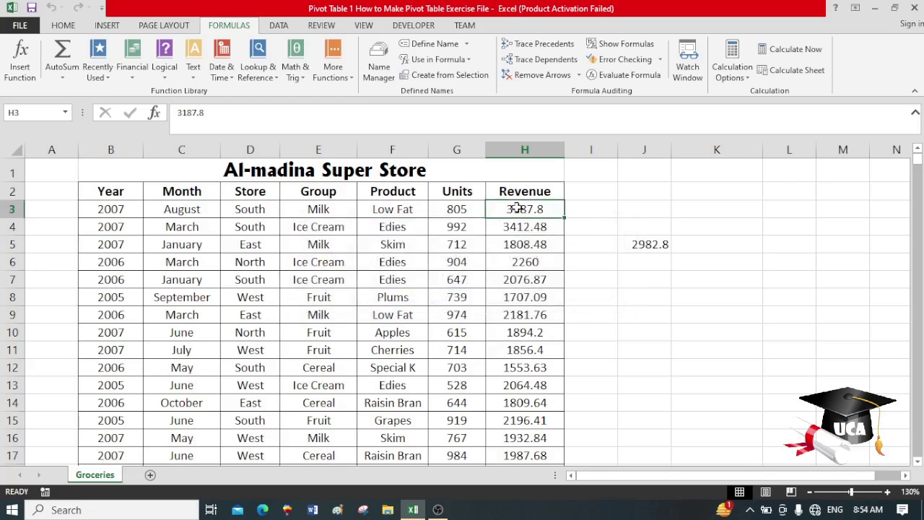
left_click(538, 61)
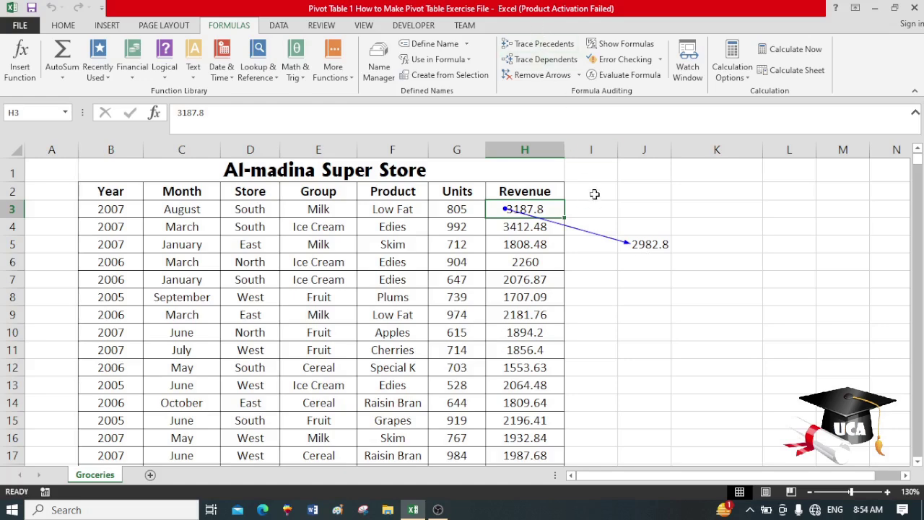
- Display the sheet's formulas in place of results and switch back to values, clearing the tracer arrow from H3
left_click(635, 45)
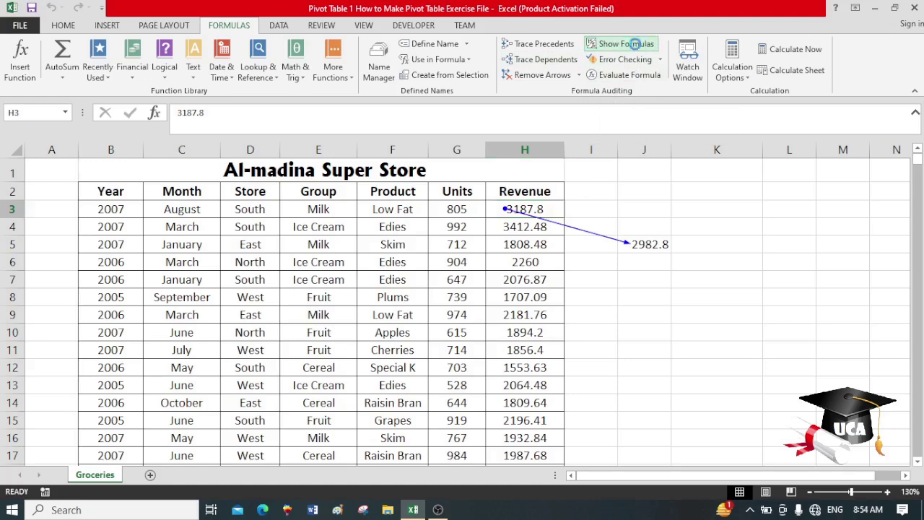
left_click_drag(643, 478, 778, 479)
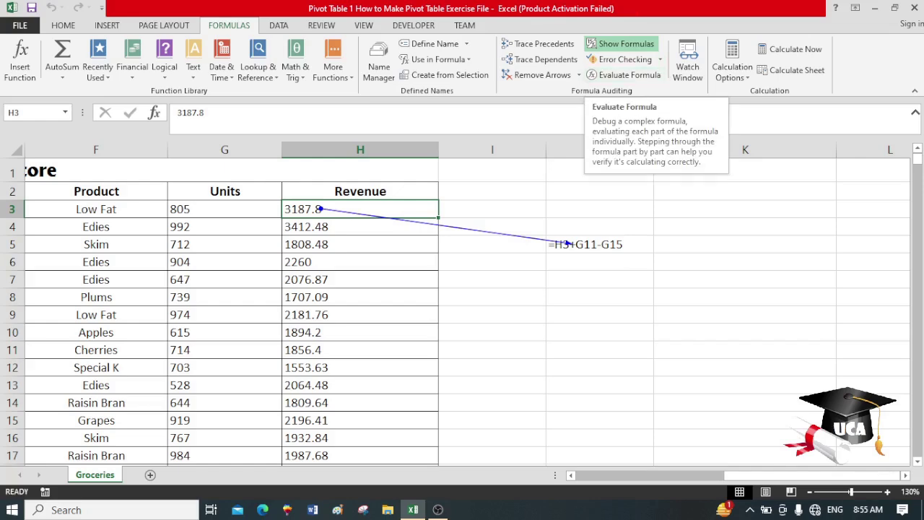
left_click(549, 74)
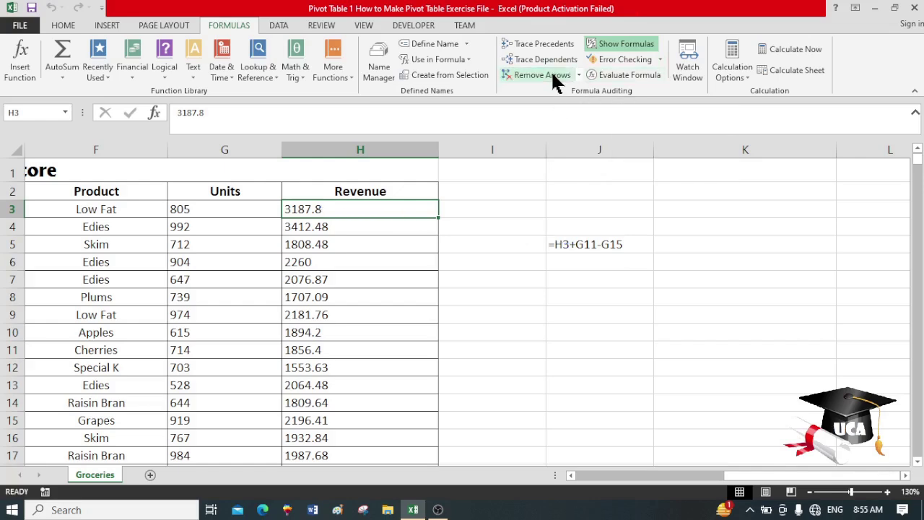
left_click(618, 44)
left_click_drag(697, 480, 571, 481)
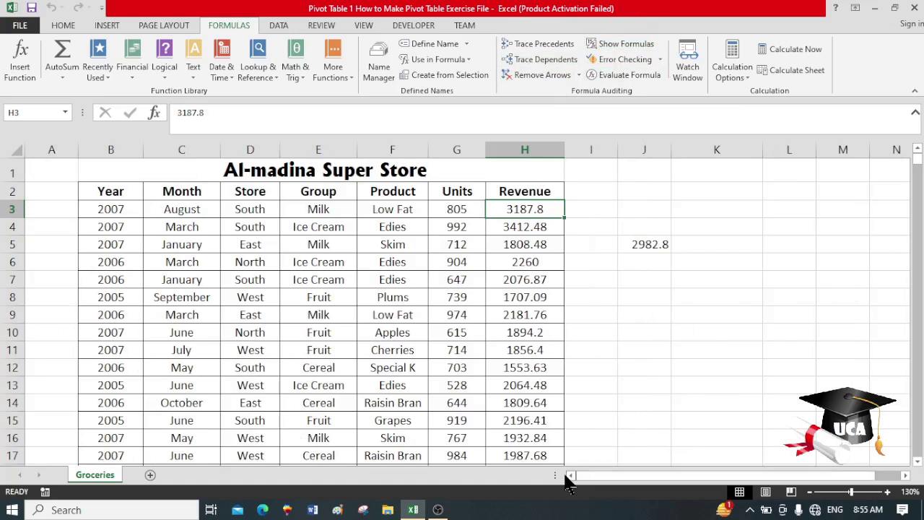
- Turn the formula in J5 into text with a leading apostrophe and widen column J to fit it
left_click(642, 246)
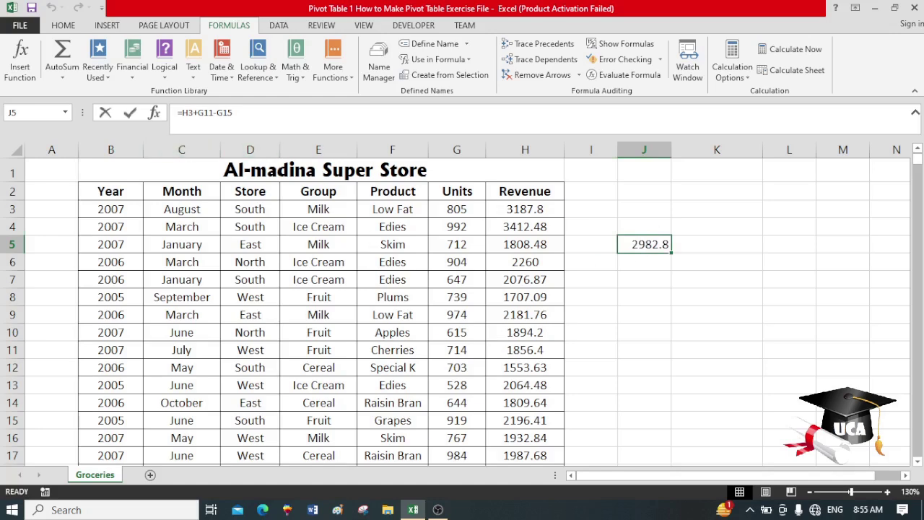
left_click(178, 113)
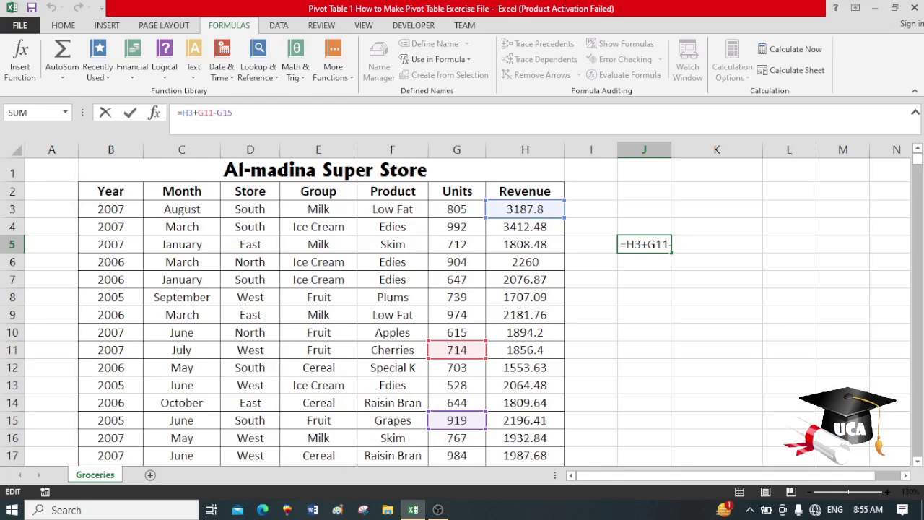
type("'")
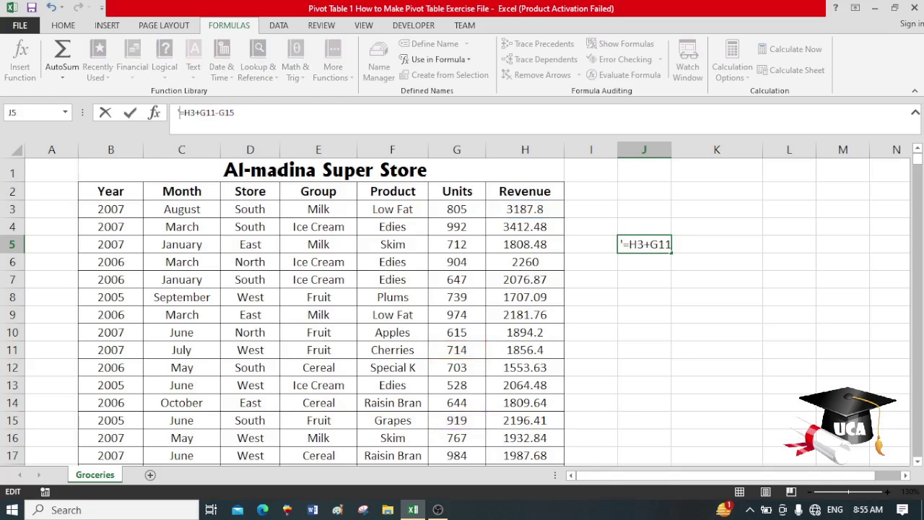
key("Return")
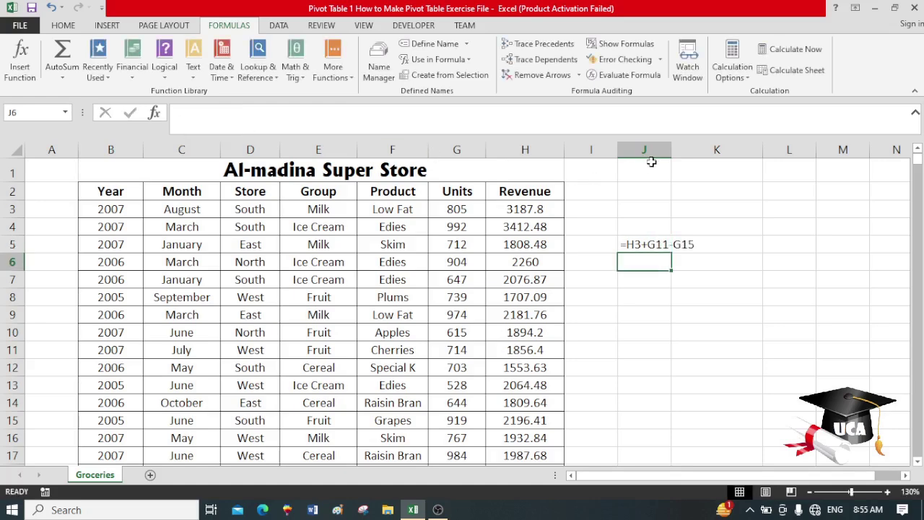
left_click_drag(671, 150, 705, 151)
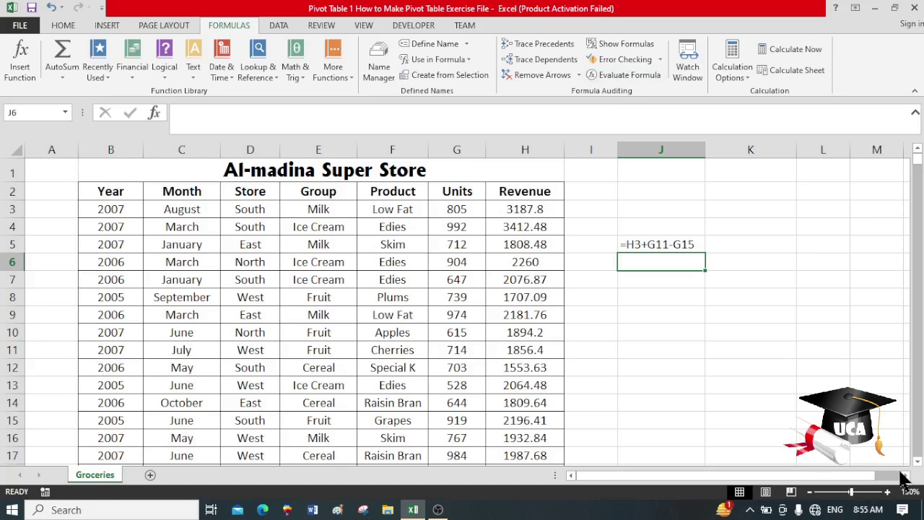
- Enter the values 4, 5 and 6 in cells L5, M5 and N5
scroll(903, 476, "right", 6)
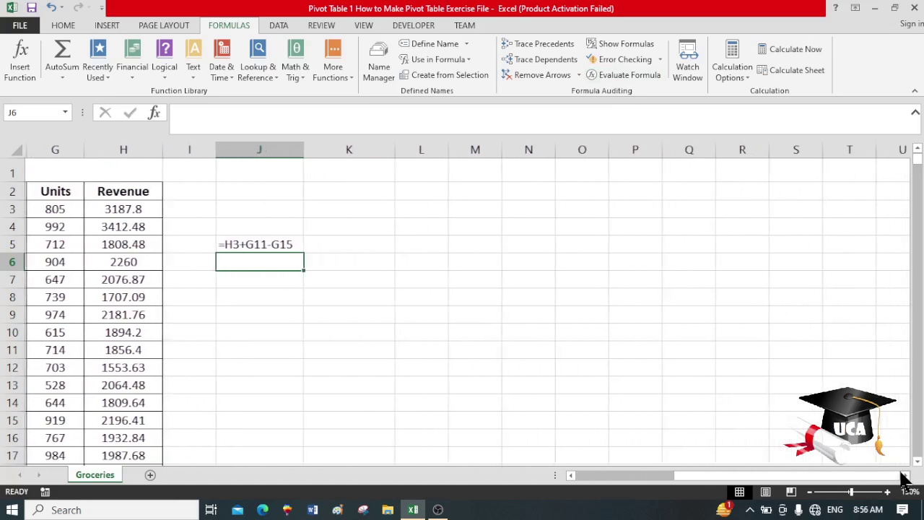
left_click(409, 245)
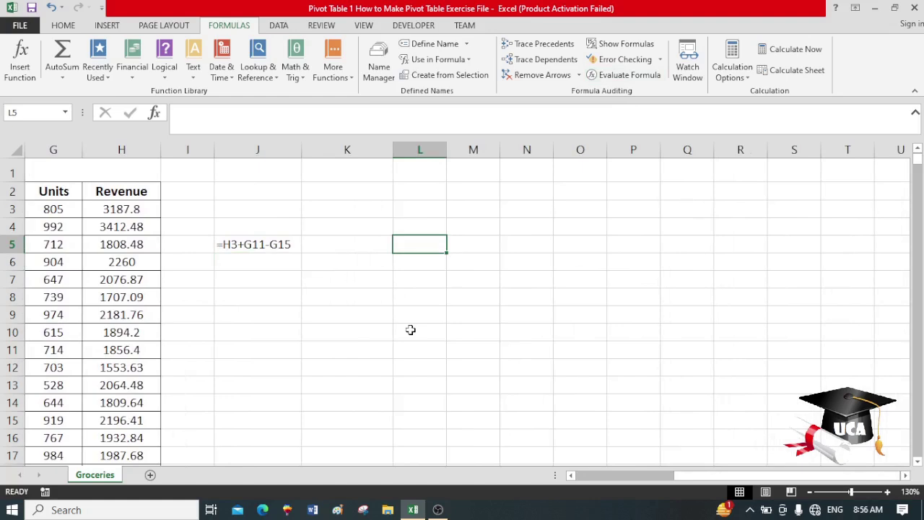
type("4")
key("Tab")
type("5")
key("Tab")
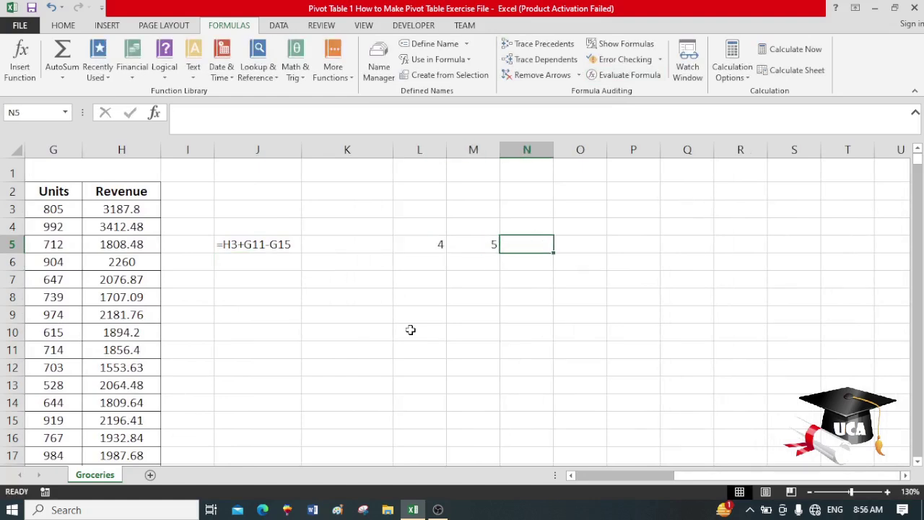
key("Tab")
type("6")
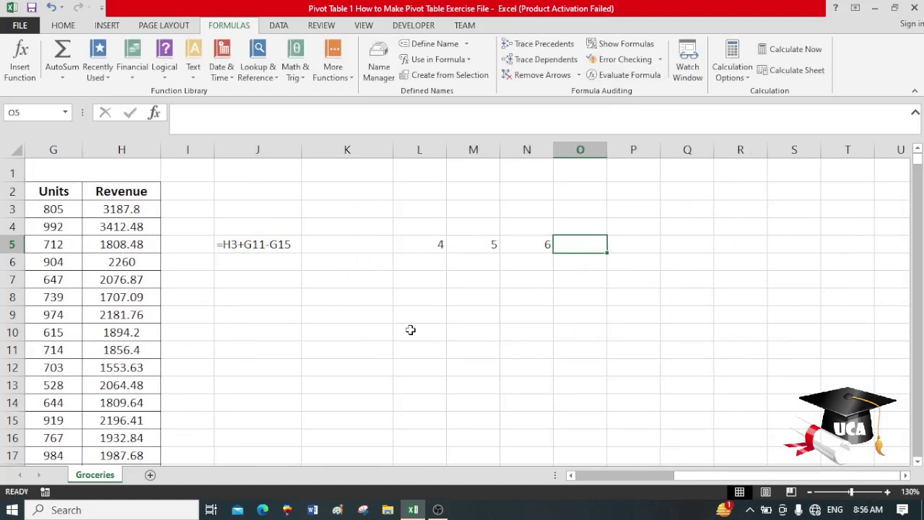
- Enter the formula =L5+M5*N5 in cell O5
type("=")
left_click(424, 242)
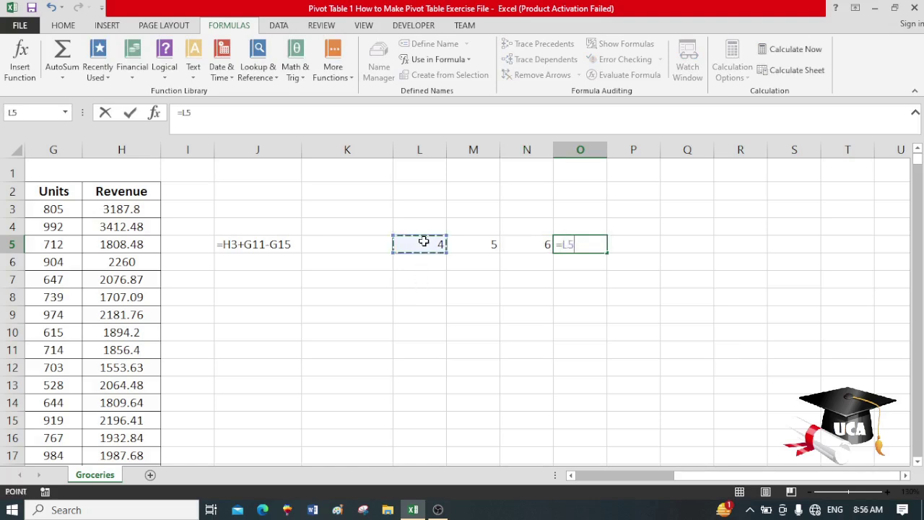
type("+")
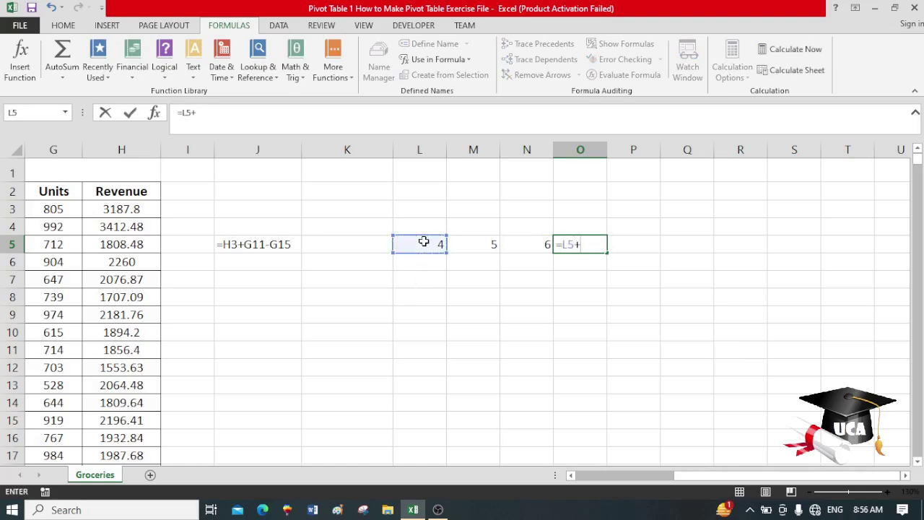
left_click(483, 244)
type("*")
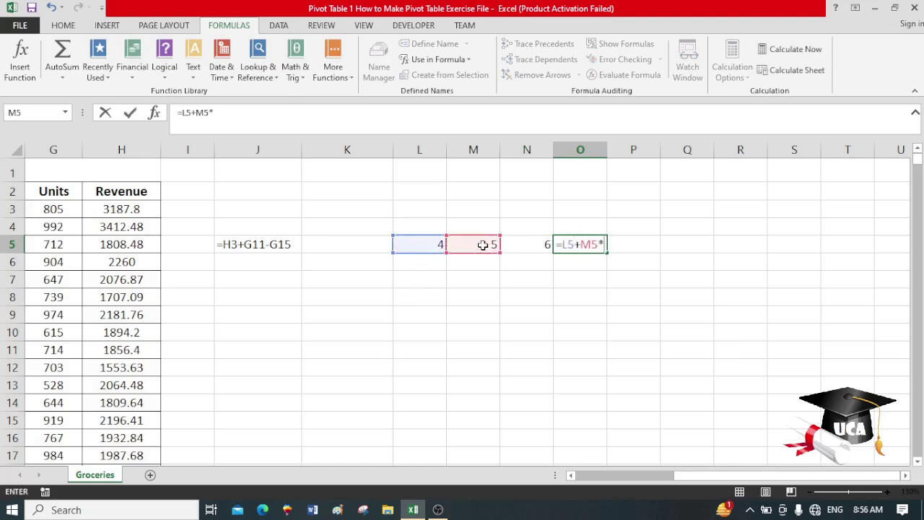
left_click(521, 247)
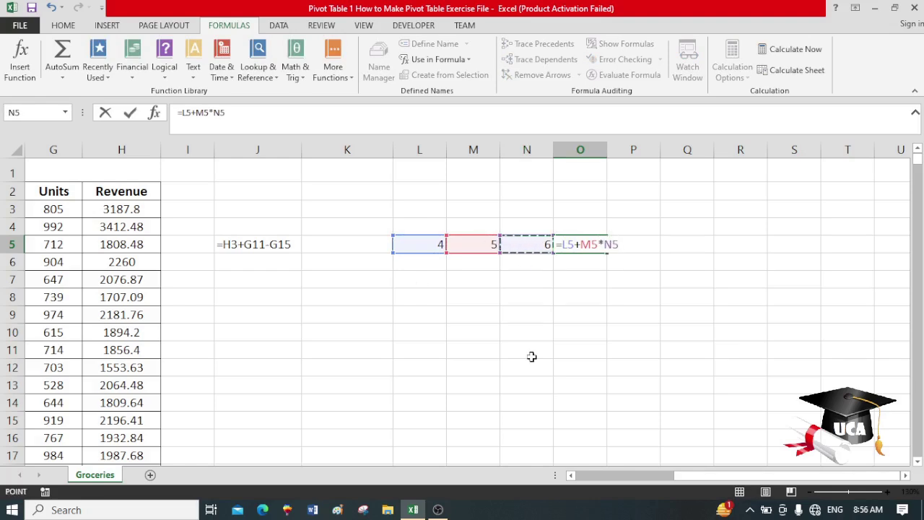
key("ctrl+Return")
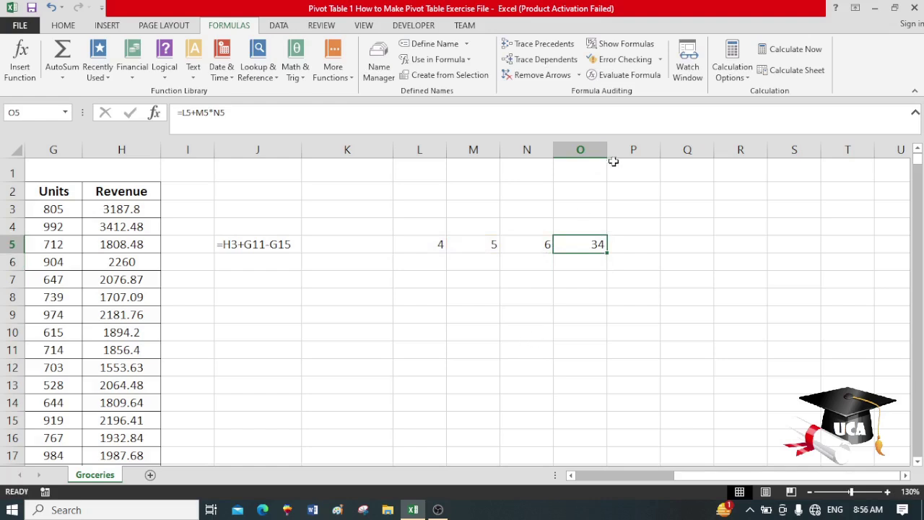
- Evaluate the formula in O5 part by part with Evaluate Formula, and close the evaluation
left_click(640, 74)
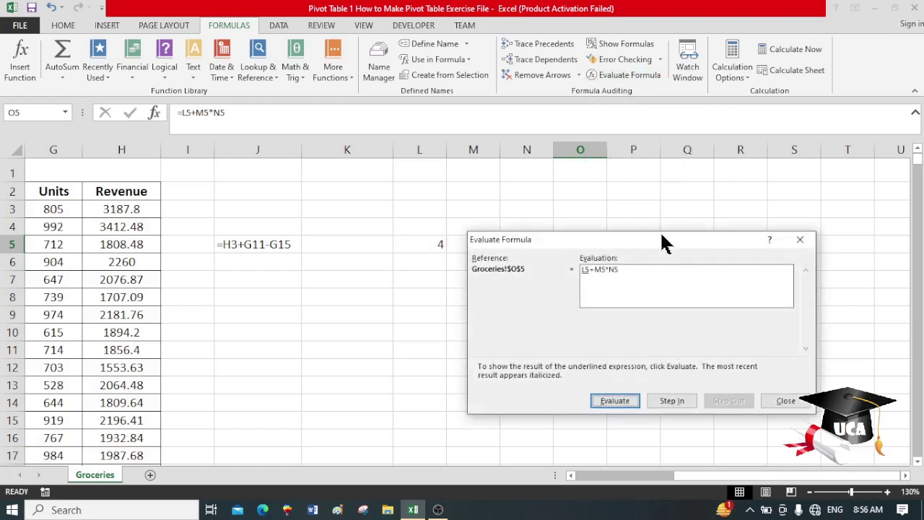
left_click_drag(662, 241, 420, 57)
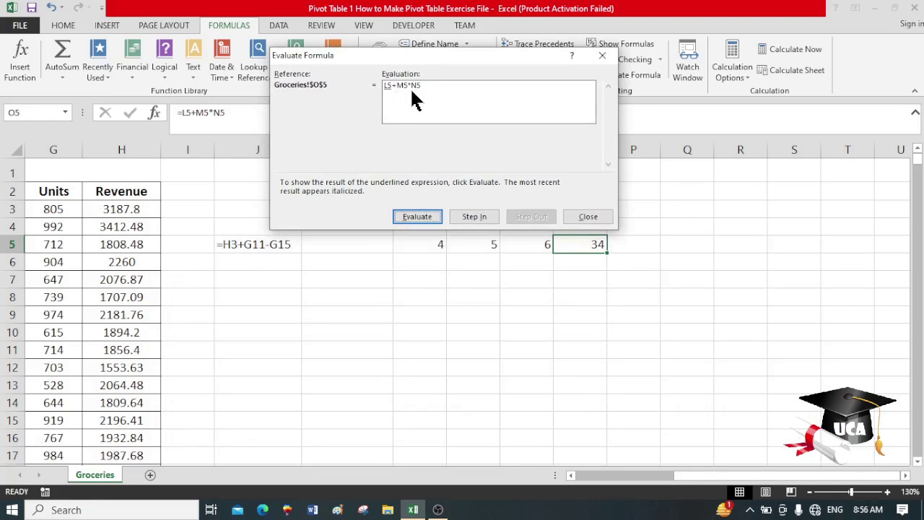
left_click(415, 216)
left_click(415, 217)
left_click(416, 216)
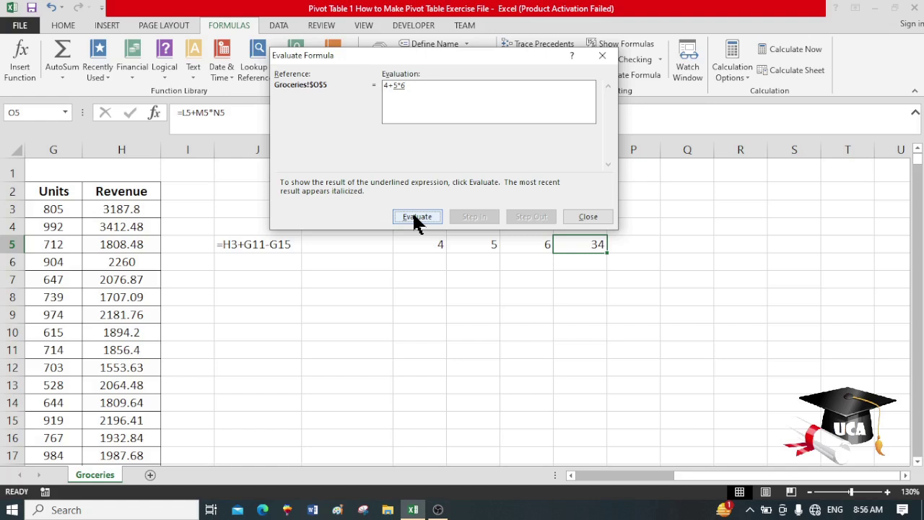
left_click(415, 216)
left_click(414, 216)
left_click(589, 216)
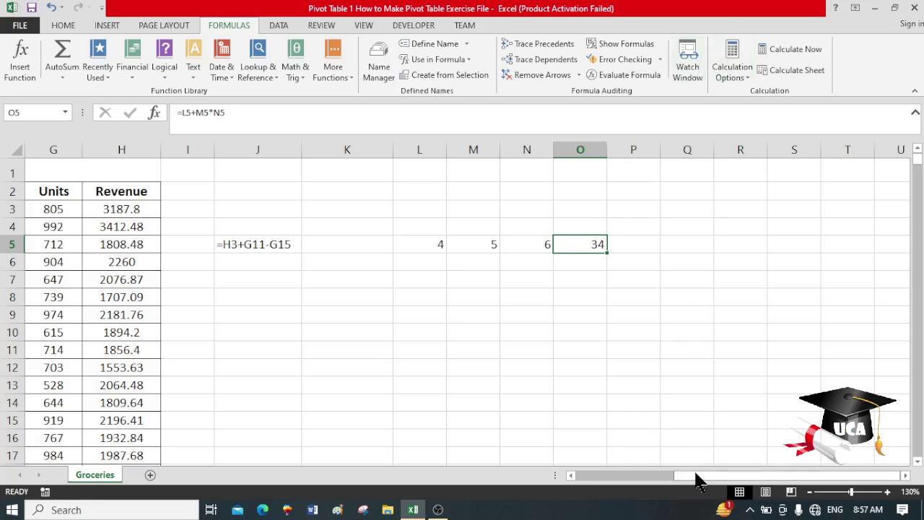
left_click_drag(690, 475, 574, 476)
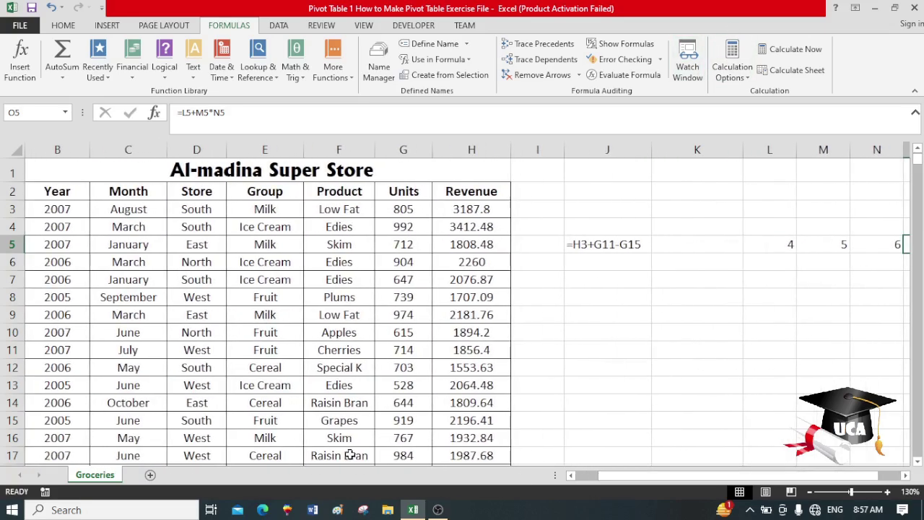
- Add two worksheets and enter 34, 52, 3, 4, 234, 23, 4, 23, 42, 34 and 234 down cells C1:C11 of Sheet1
left_click(151, 475)
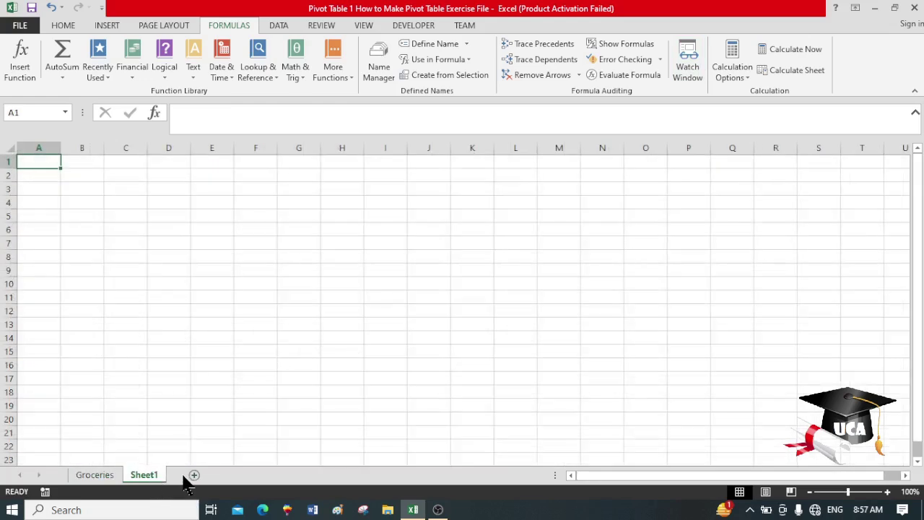
left_click(193, 475)
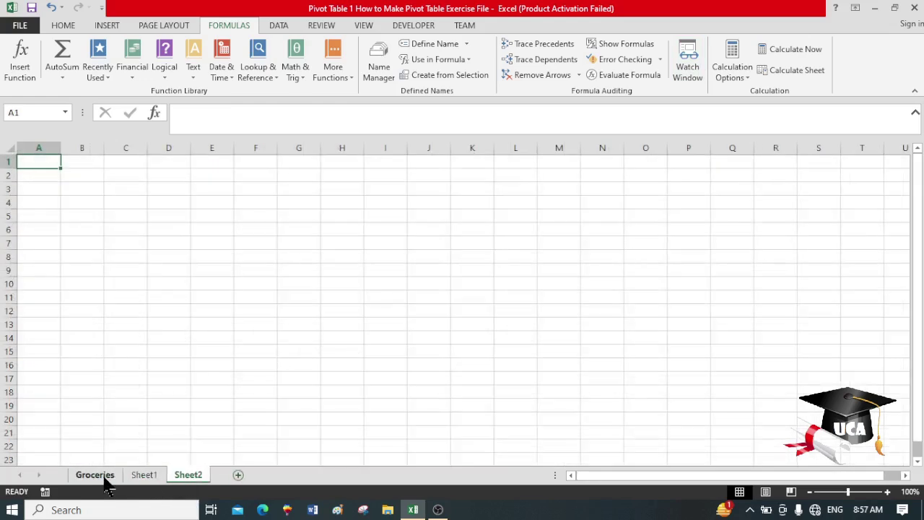
left_click(144, 476)
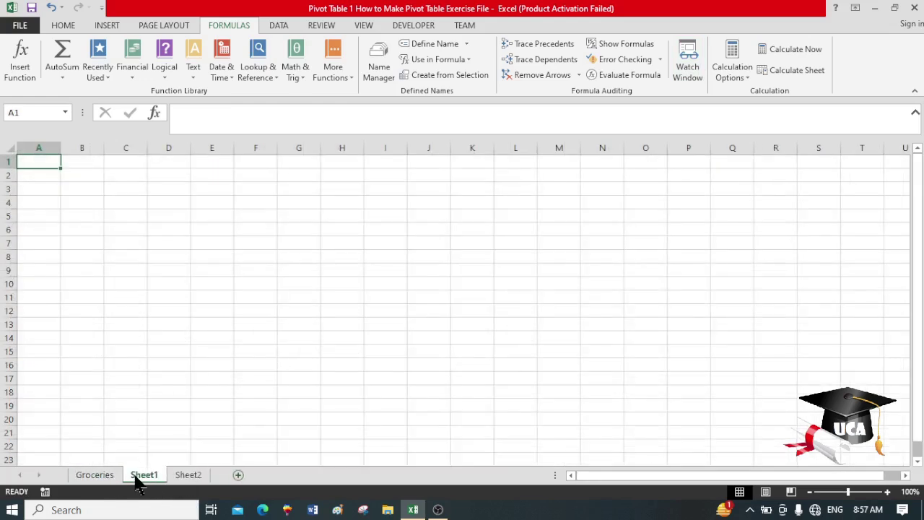
left_click(131, 162)
type("34 52 3 4 234 23 4 23 42 34 234")
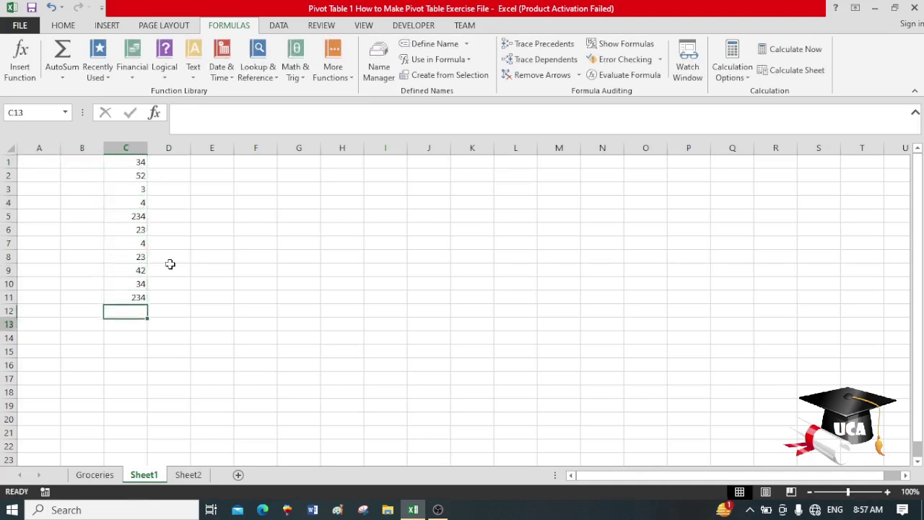
key("Right")
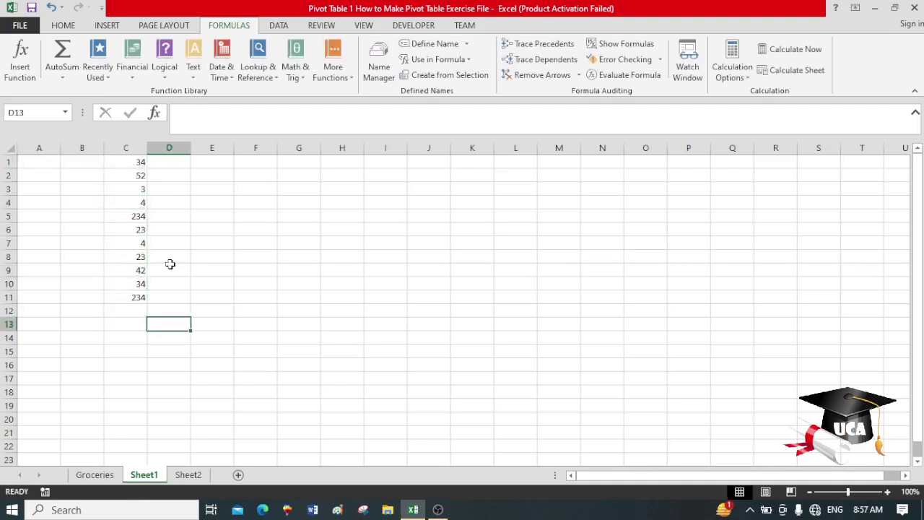
- Enter the label Total in cell F6 of Sheet2
left_click(187, 475)
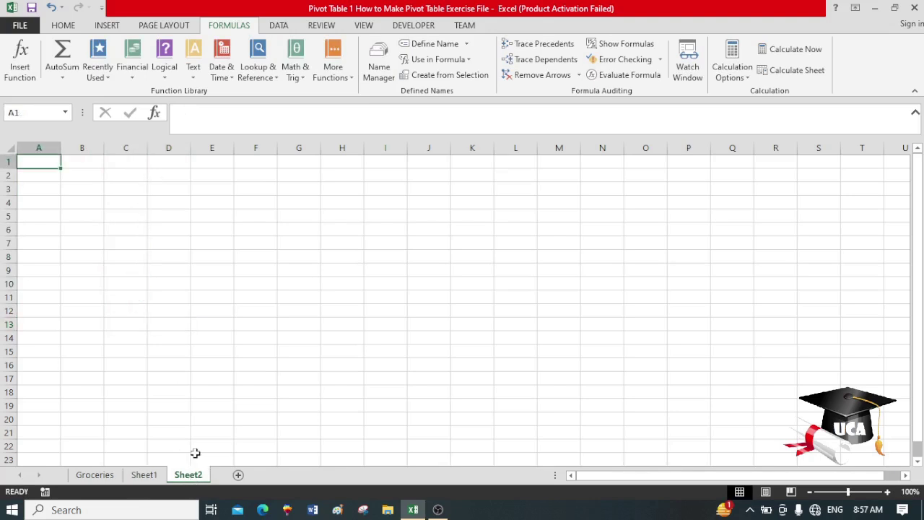
left_click(267, 234)
type("Toa")
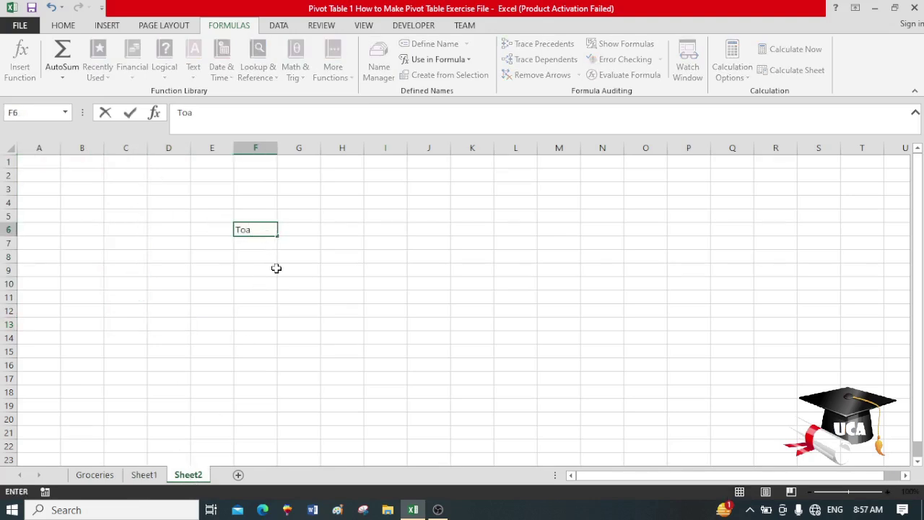
key("BackSpace")
type("tal")
left_click(413, 310)
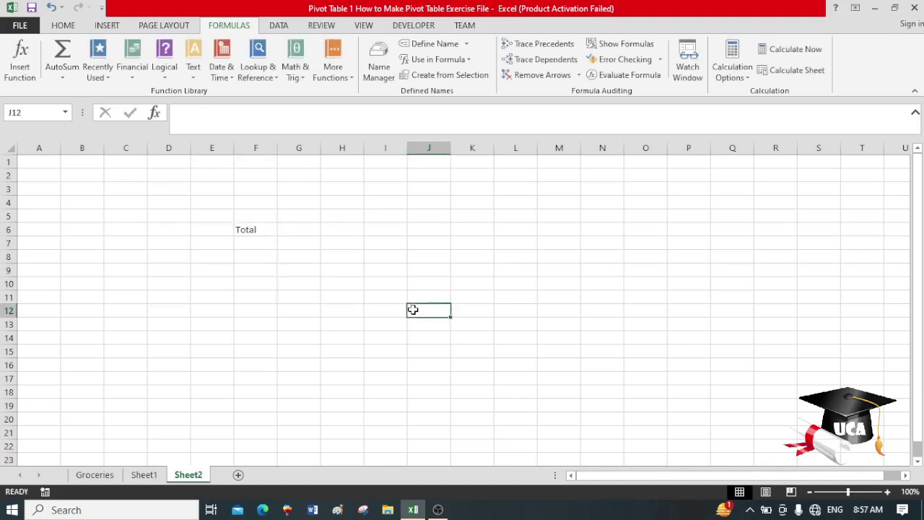
- Enter the formula =SUM(Groceries!G3:G12,Sheet1!C1:C11) in cell G6 of Sheet2
left_click(887, 491)
left_click(887, 492)
left_click(887, 492)
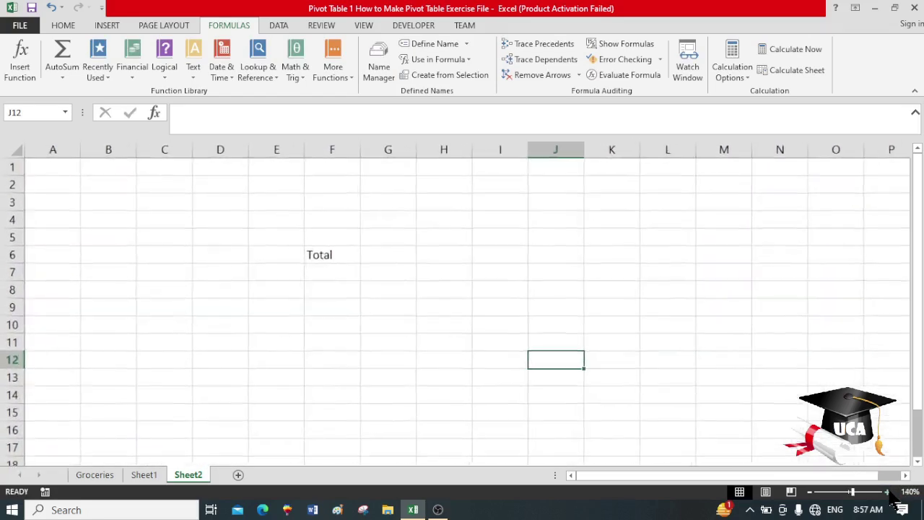
left_click(887, 491)
left_click(416, 267)
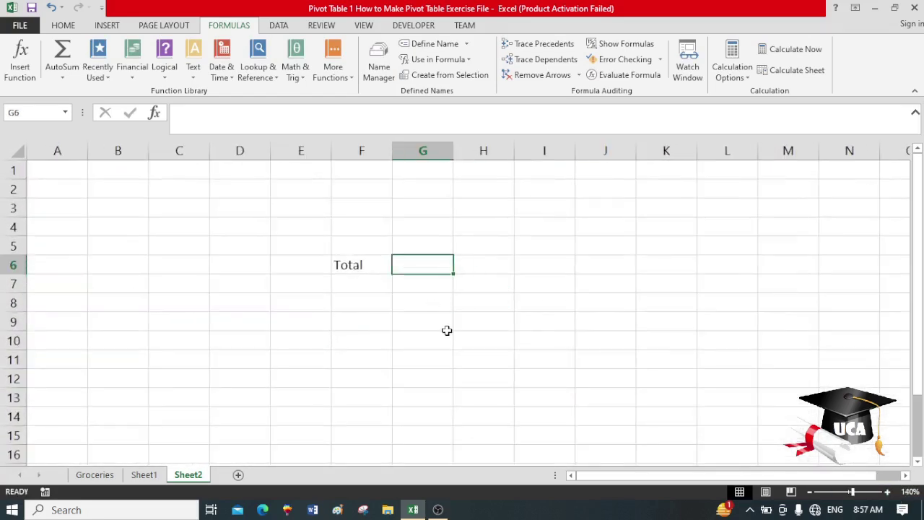
type("=sum")
key("Tab")
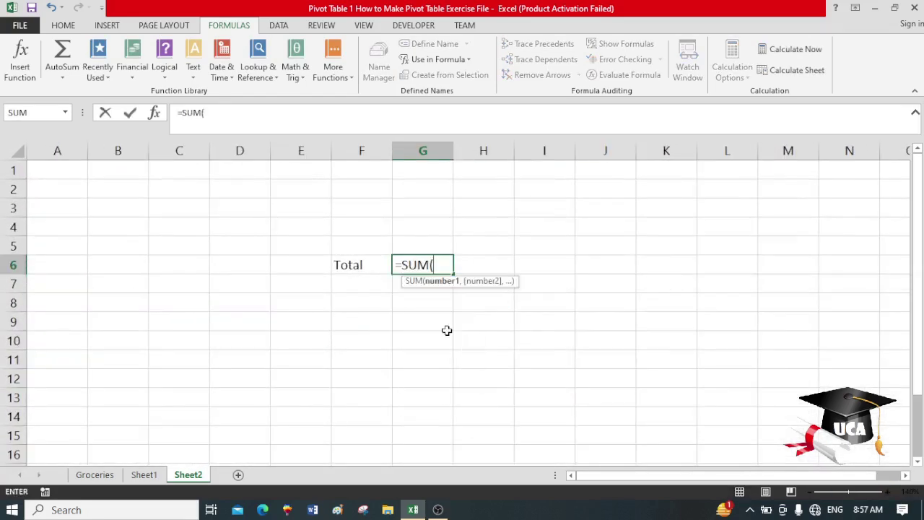
left_click(96, 478)
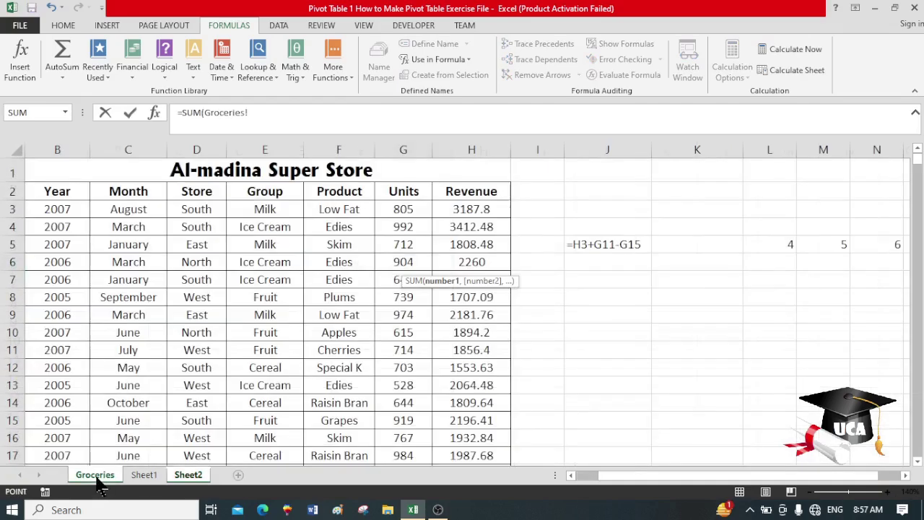
left_click_drag(411, 211, 409, 363)
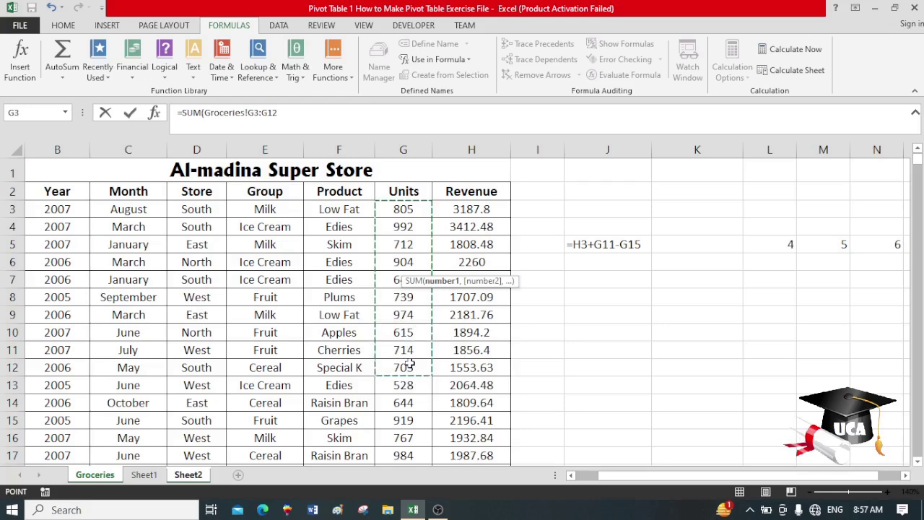
type(",")
left_click(153, 481)
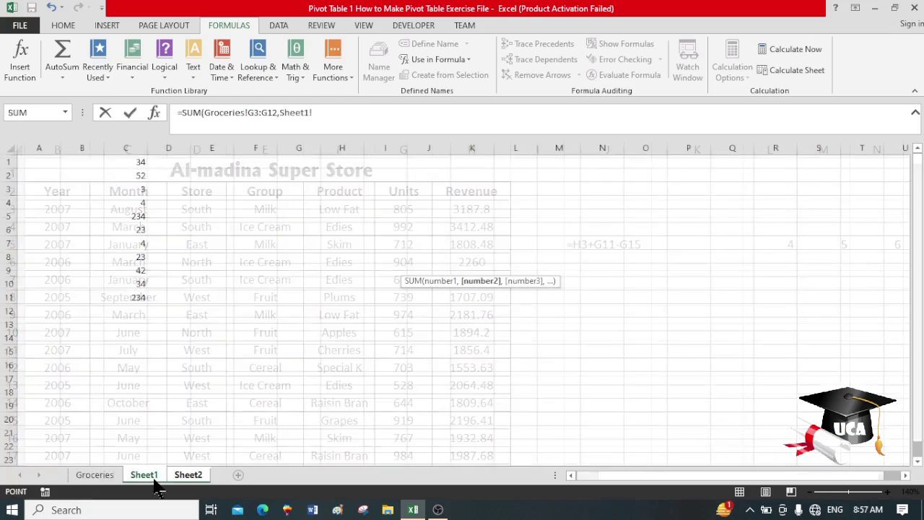
left_click_drag(119, 163, 117, 300)
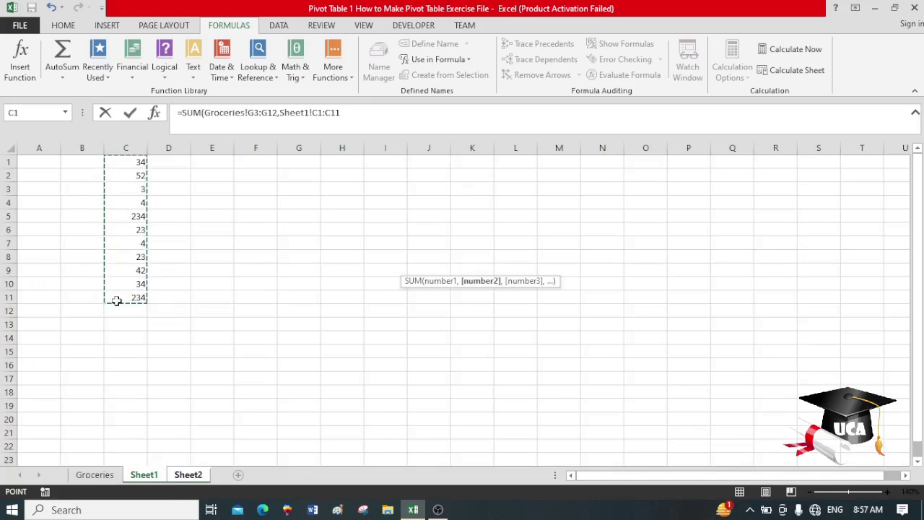
key("Return")
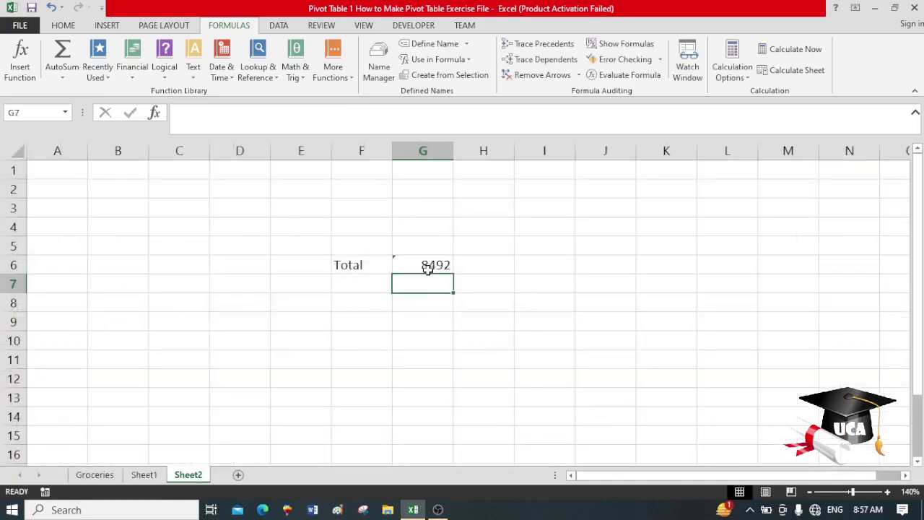
- Change C4 on Sheet1 to 3456 and return to Sheet2 to check the total in G6
left_click(428, 269)
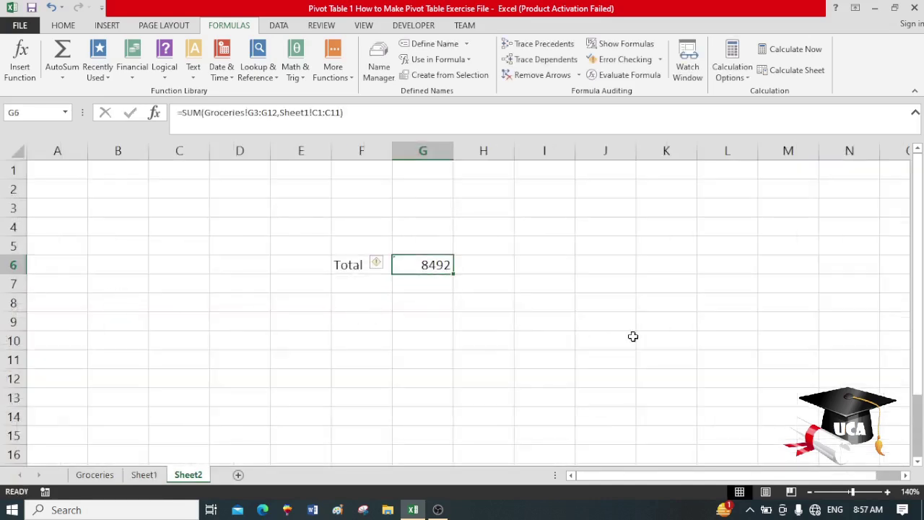
left_click(154, 483)
left_click(122, 214)
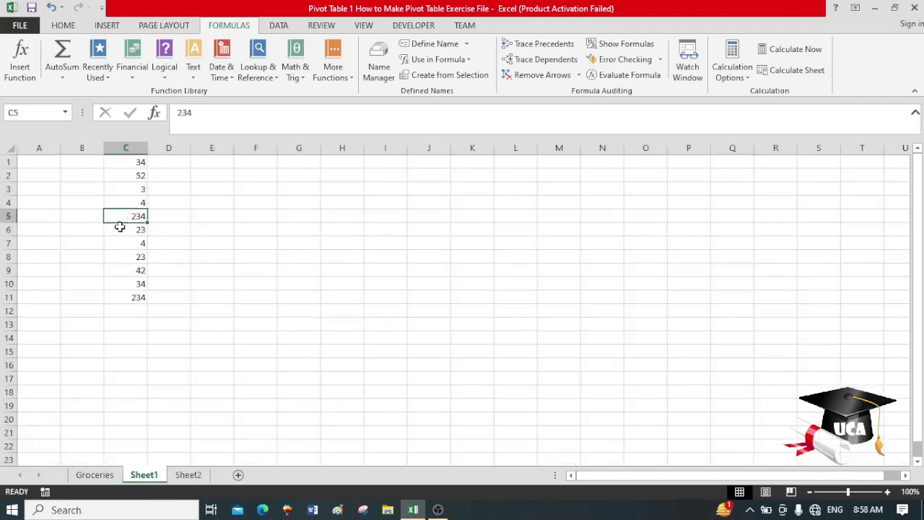
key("Up")
type("3456")
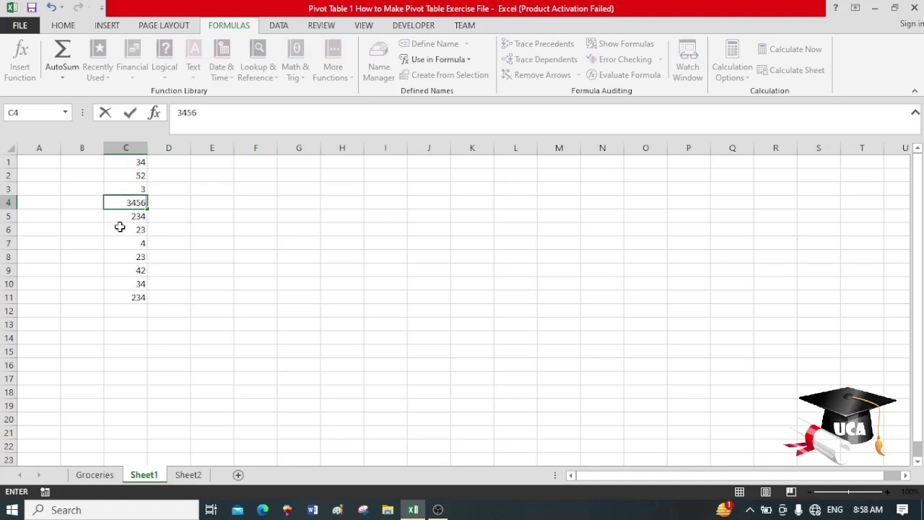
key("Return")
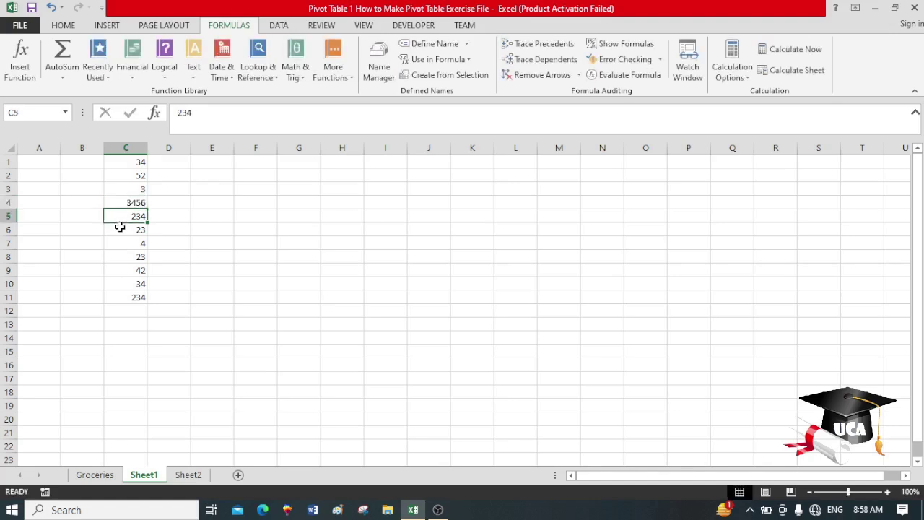
left_click(193, 476)
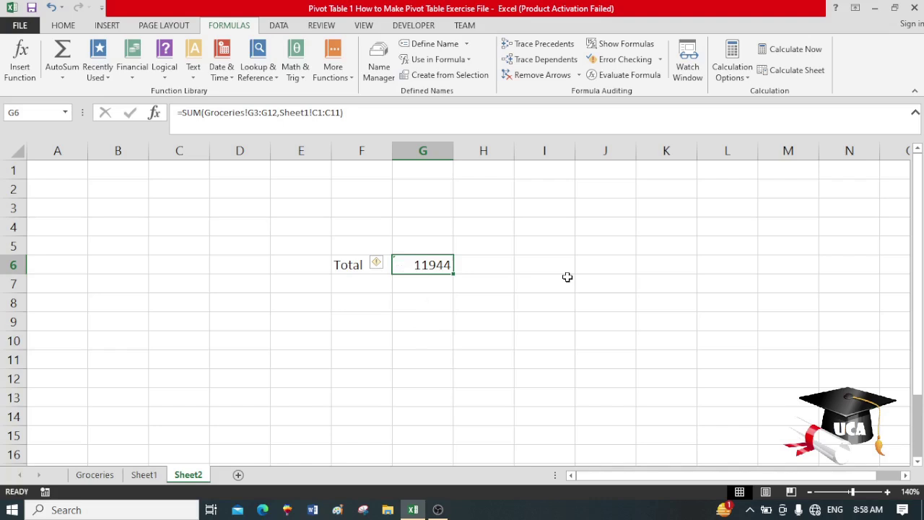
- Open the Watch Window beside the total and add a watch on cell G6 of Sheet2
left_click(692, 76)
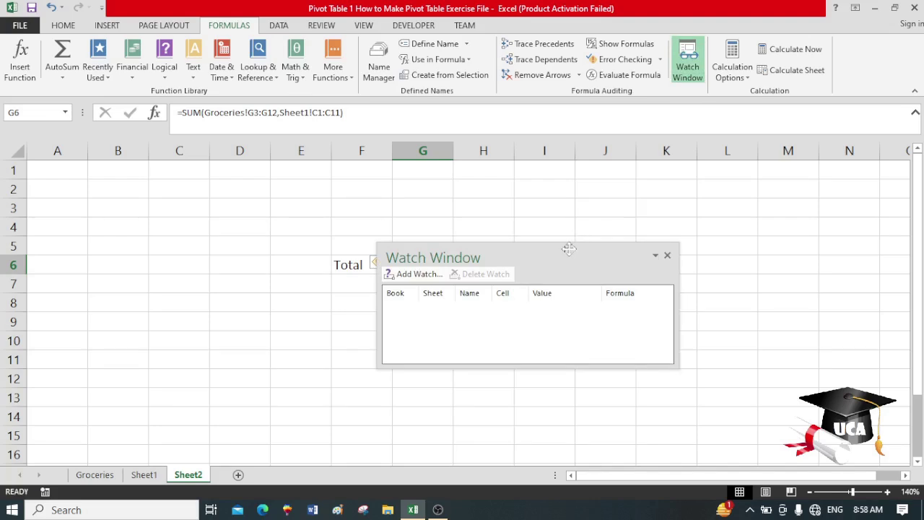
left_click_drag(561, 252, 716, 212)
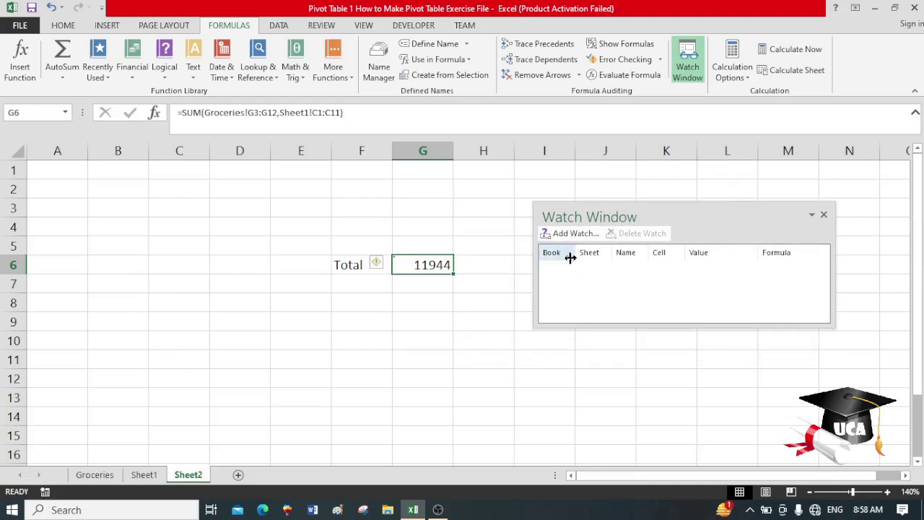
left_click(573, 236)
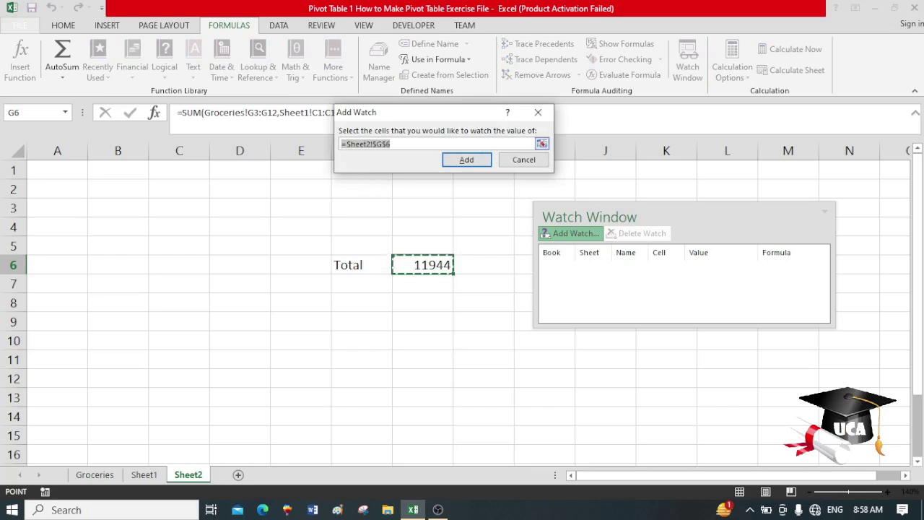
left_click(469, 158)
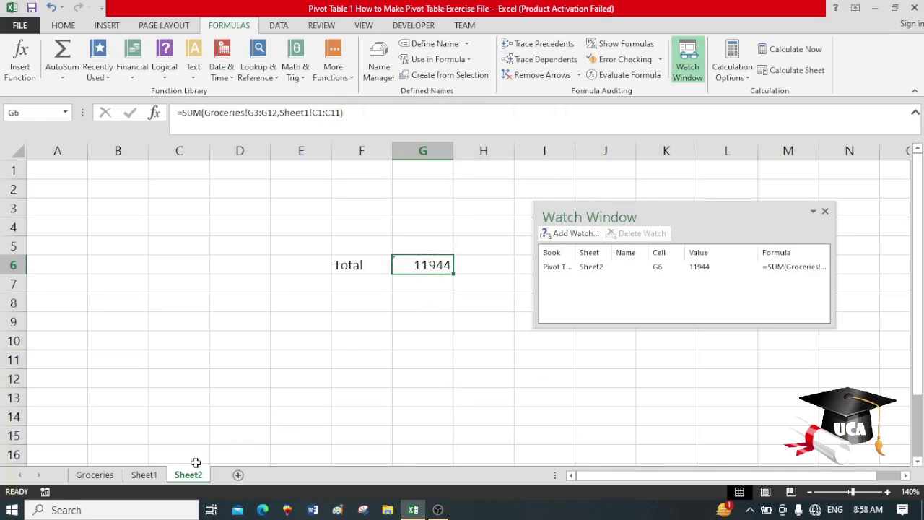
- Change C4 to 12 and C5 to 33 on Sheet1 while the total is being watched
left_click(144, 475)
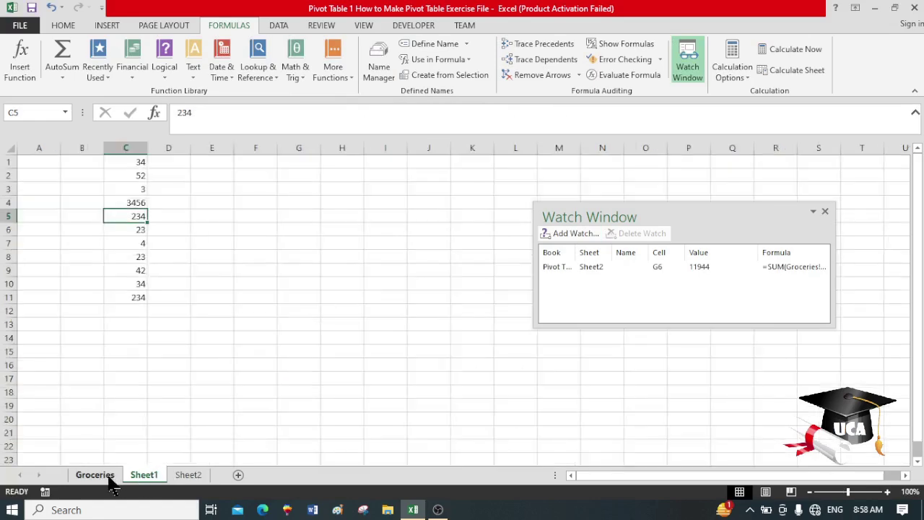
left_click(108, 479)
left_click(139, 480)
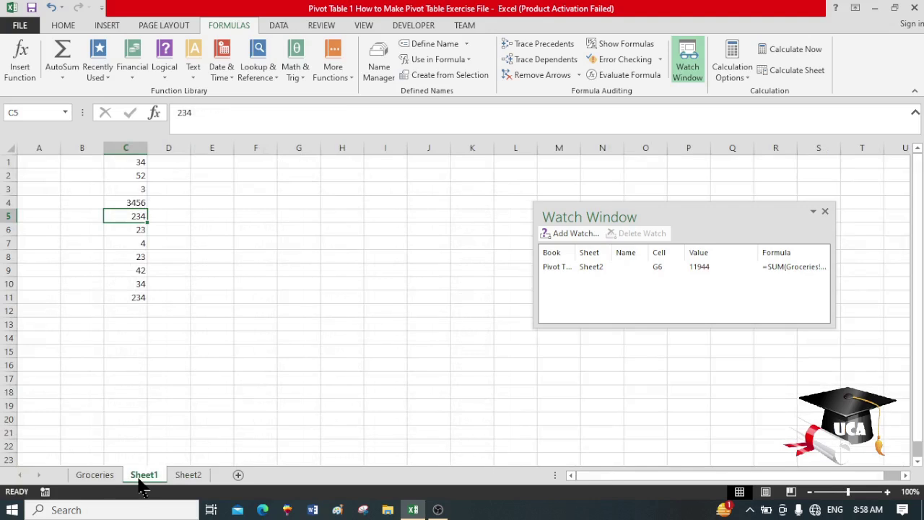
left_click(141, 203)
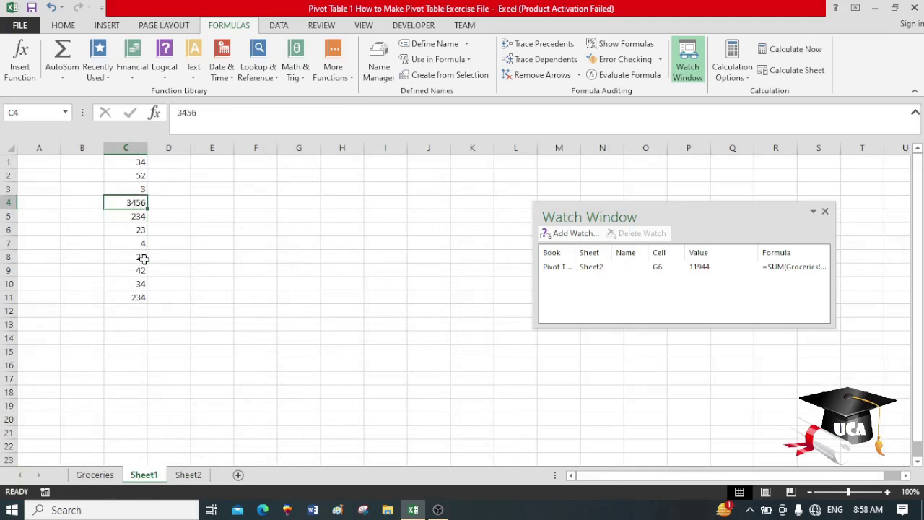
type("12")
key("Return")
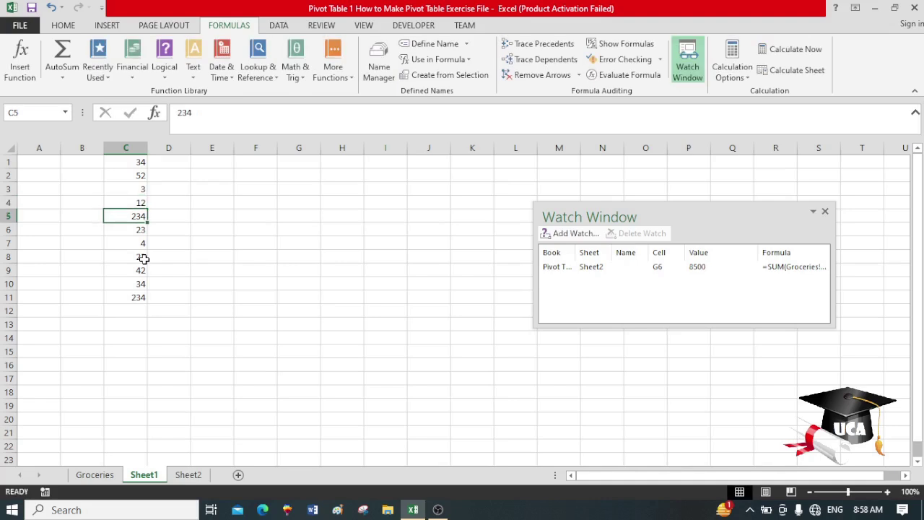
type("33")
key("Return")
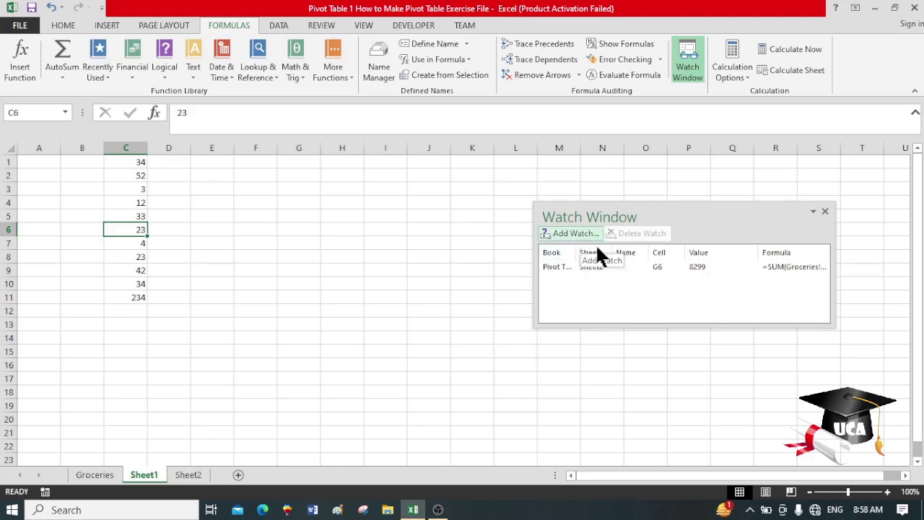
- Select the watch on Sheet2's cell G6 in the Watch Window
left_click(600, 265)
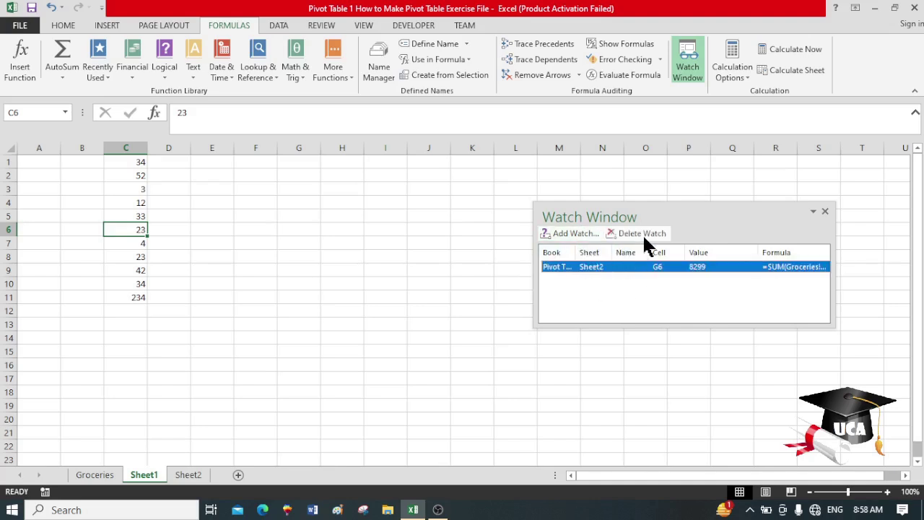